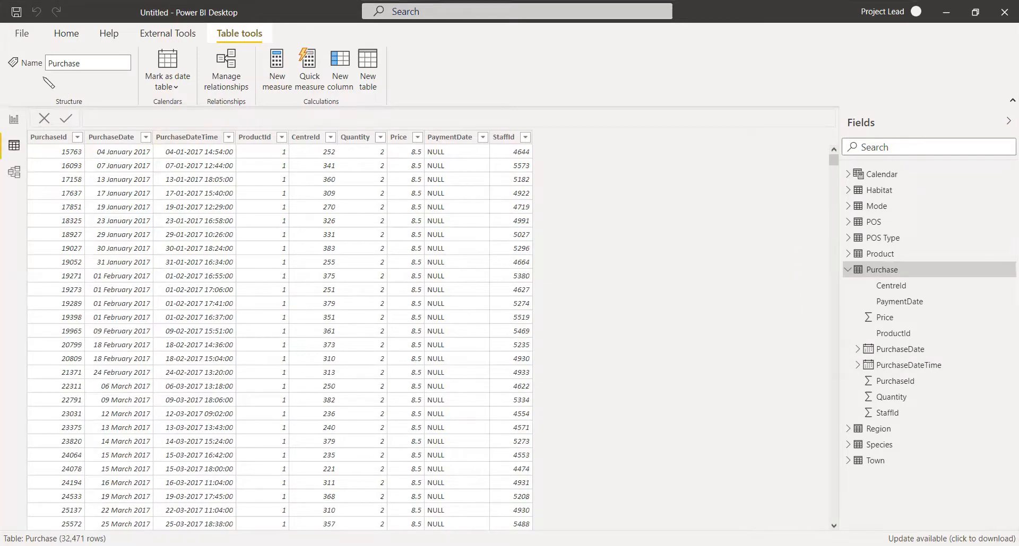
click(14, 120)
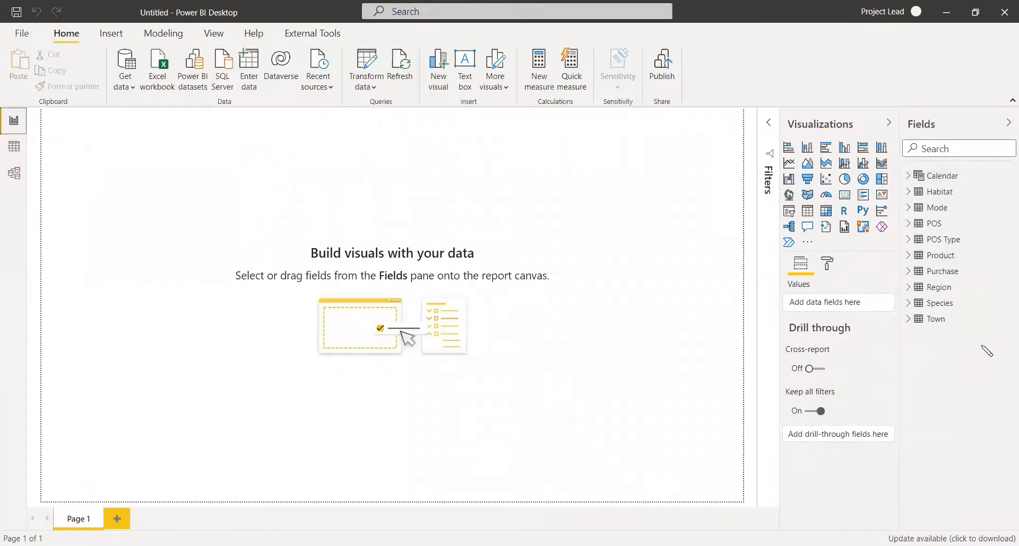
click(12, 148)
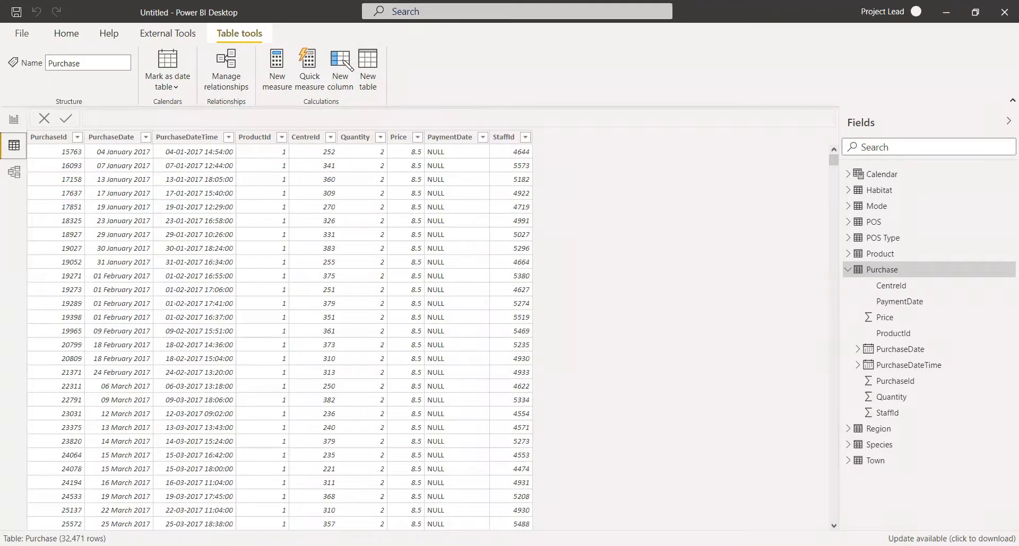
Add a calculated column to the Purchase table with the formula Revenue = Purchase[Quantity] * Purchase[Price].
click(348, 66)
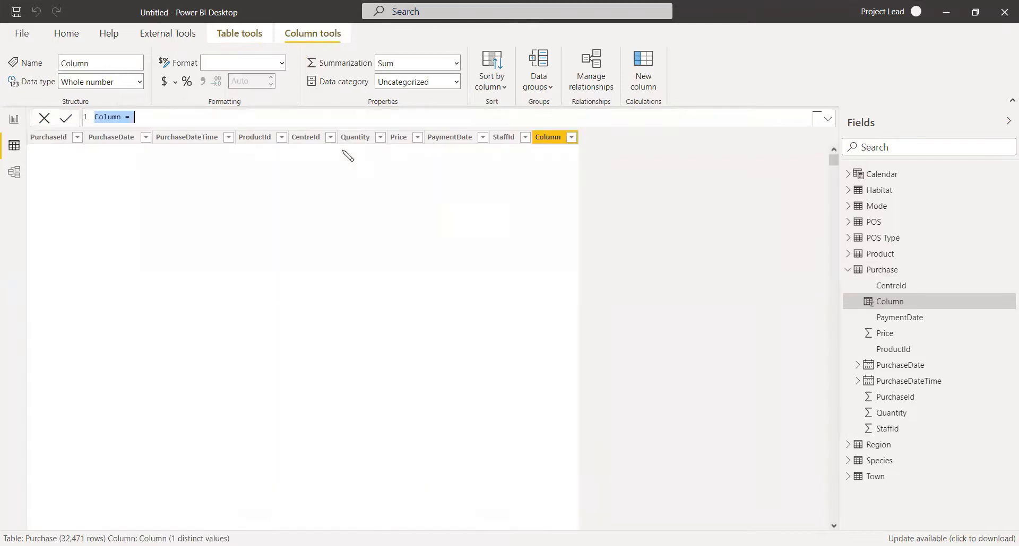
text(Revenue = qua)
key(Tab)
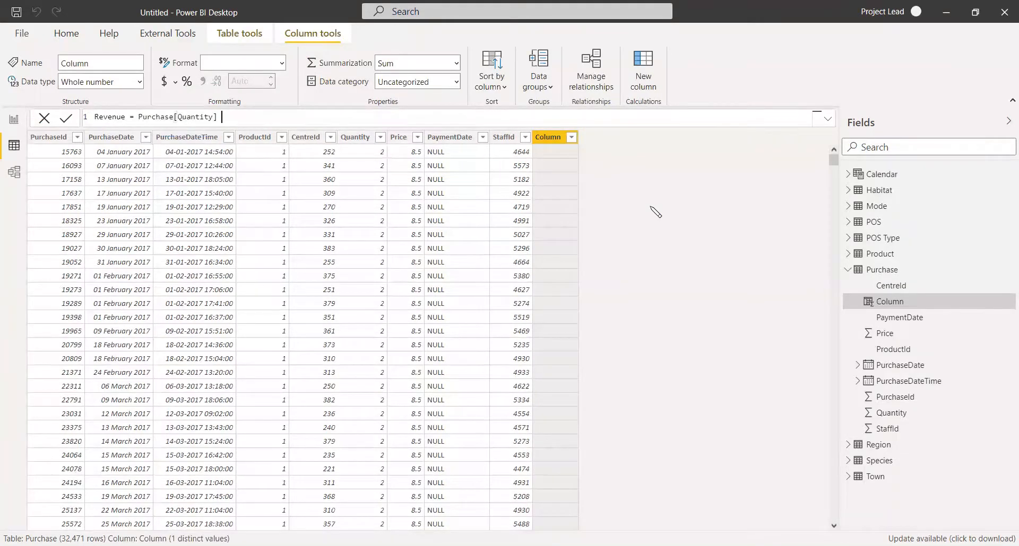
text(* Pri)
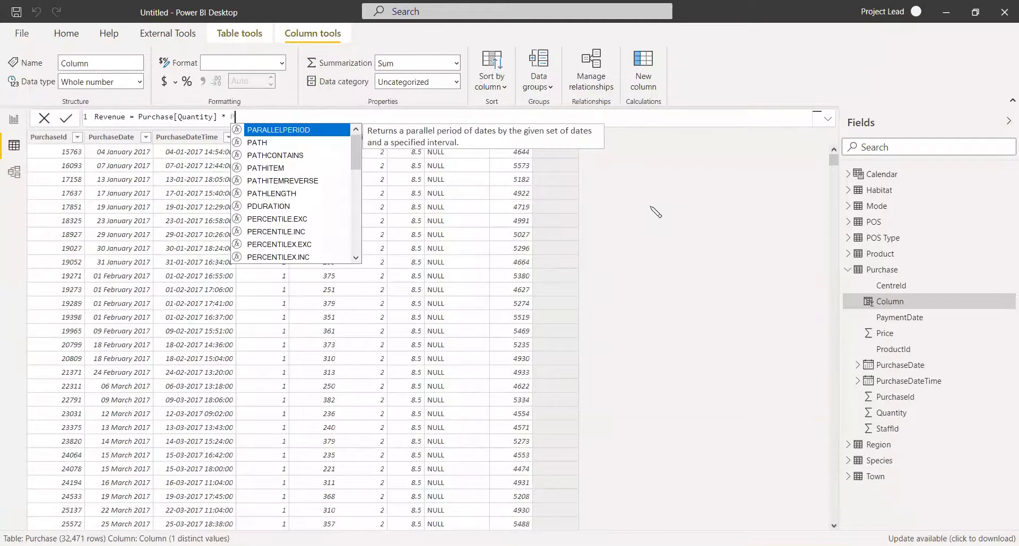
key(Up)
key(Up)
key(Up)
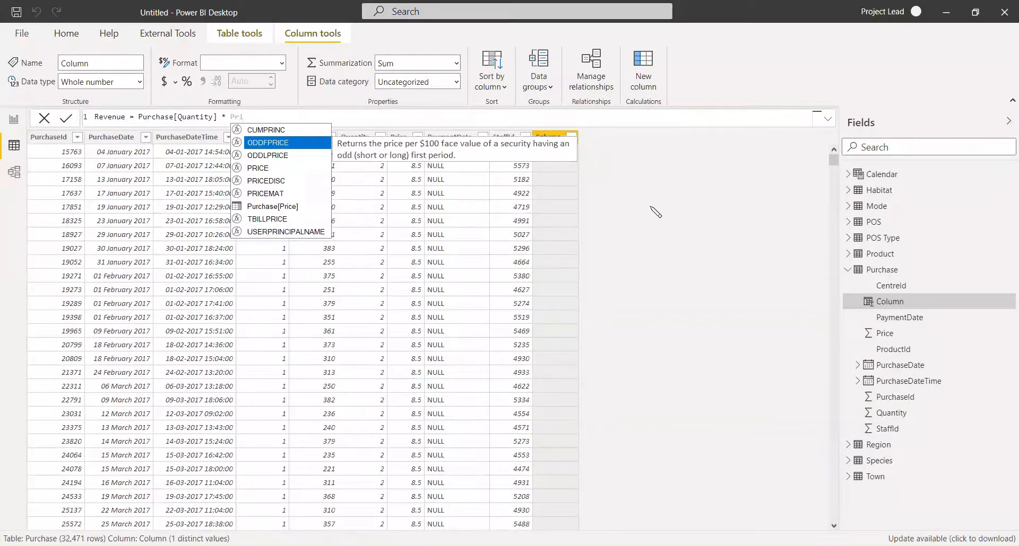
key(Down)
key(Down)
key(Down)
key(Down)
key(Down)
key(Down)
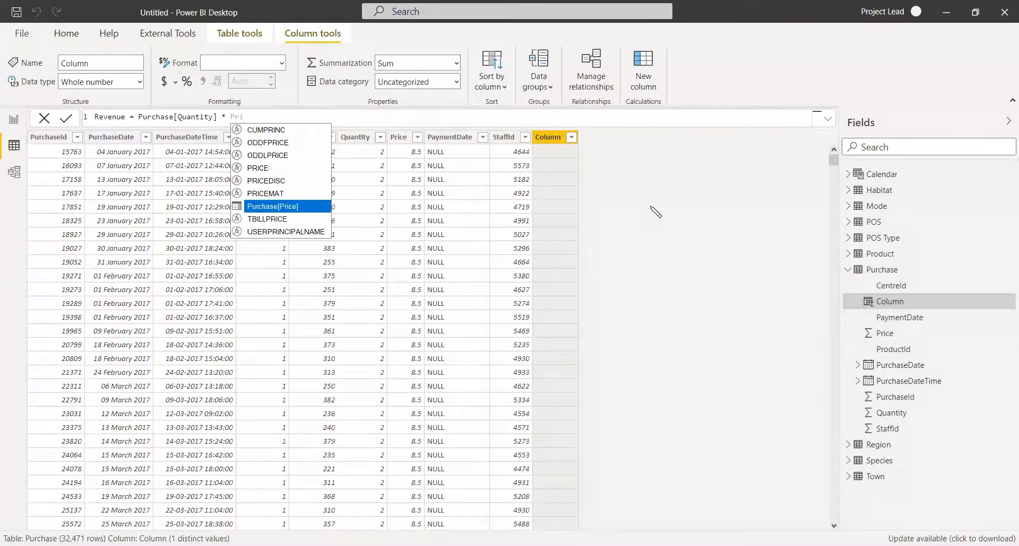
key(Tab)
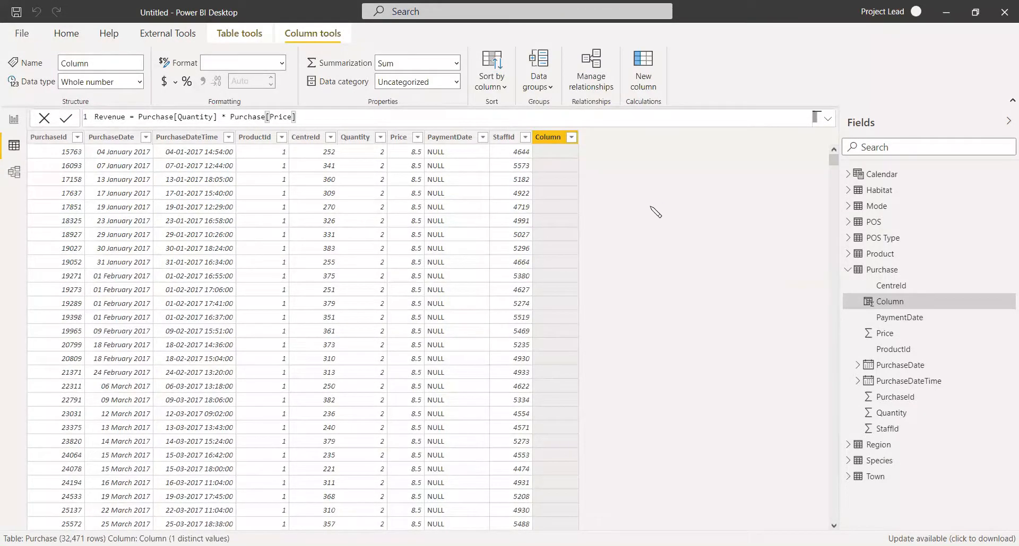
key(Return)
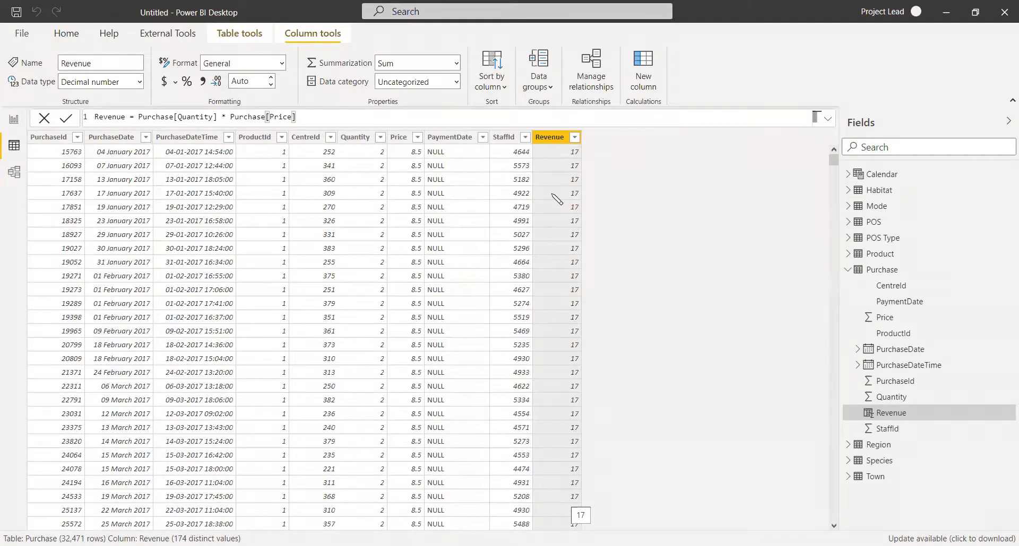
Add a multi-row card showing Purchase Revenue to the report page and widen it to about twice its width.
click(14, 122)
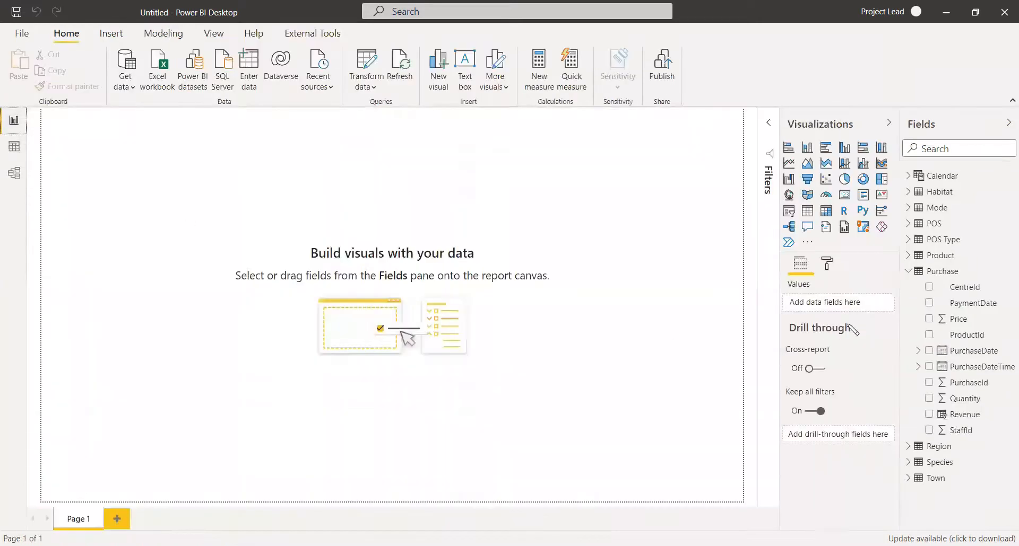
click(863, 195)
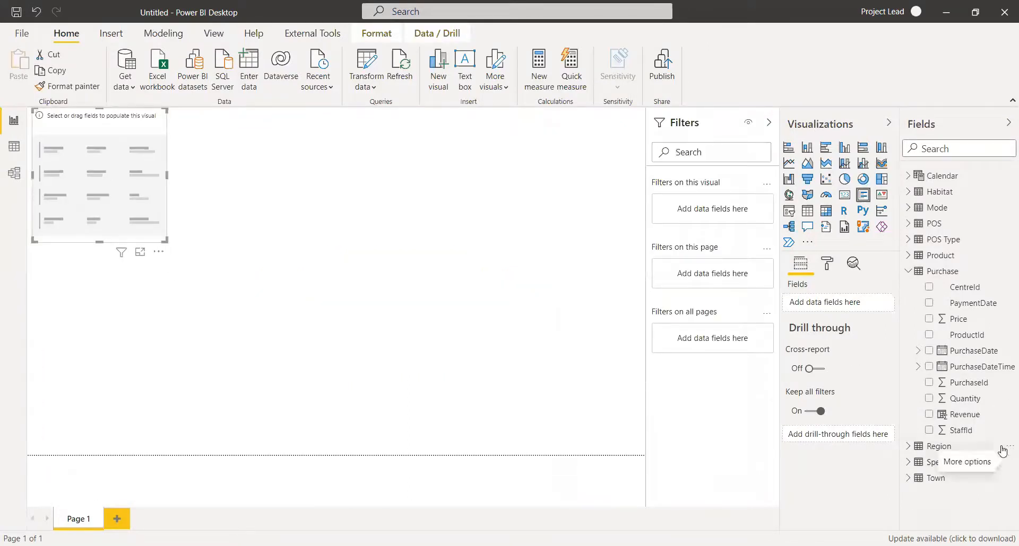
click(929, 414)
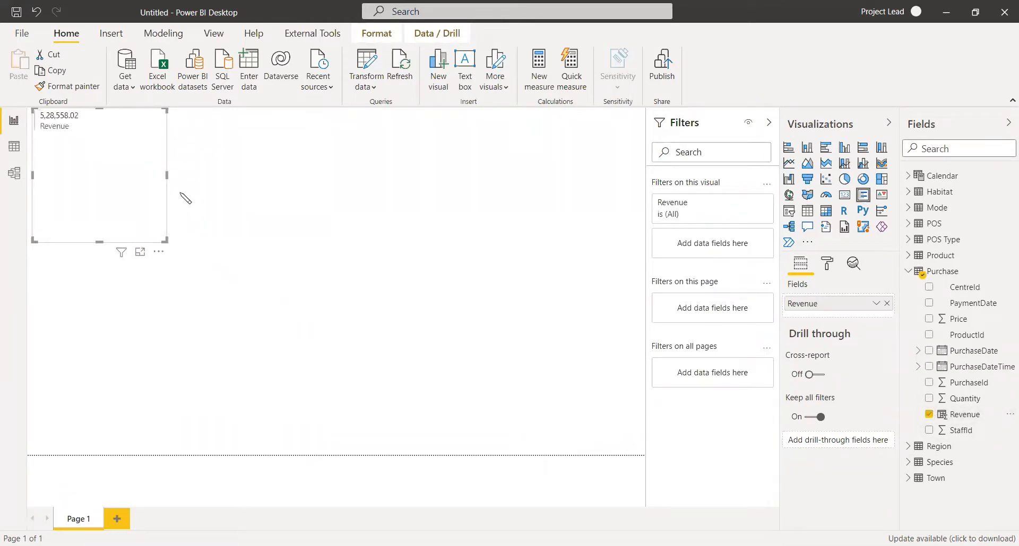
drag(166, 174, 323, 185)
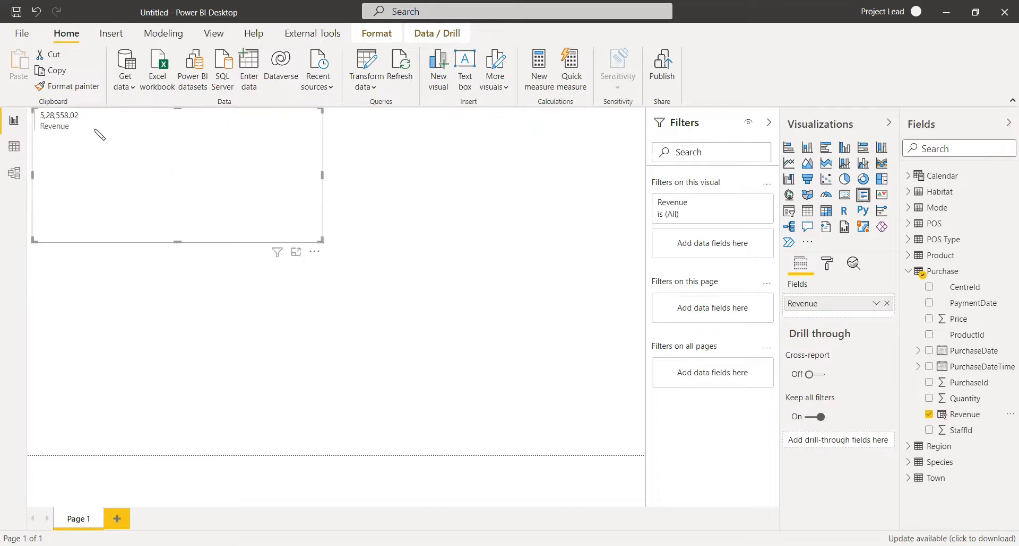
Examine the card's formatting settings and the aggregation options of its Revenue field.
click(831, 265)
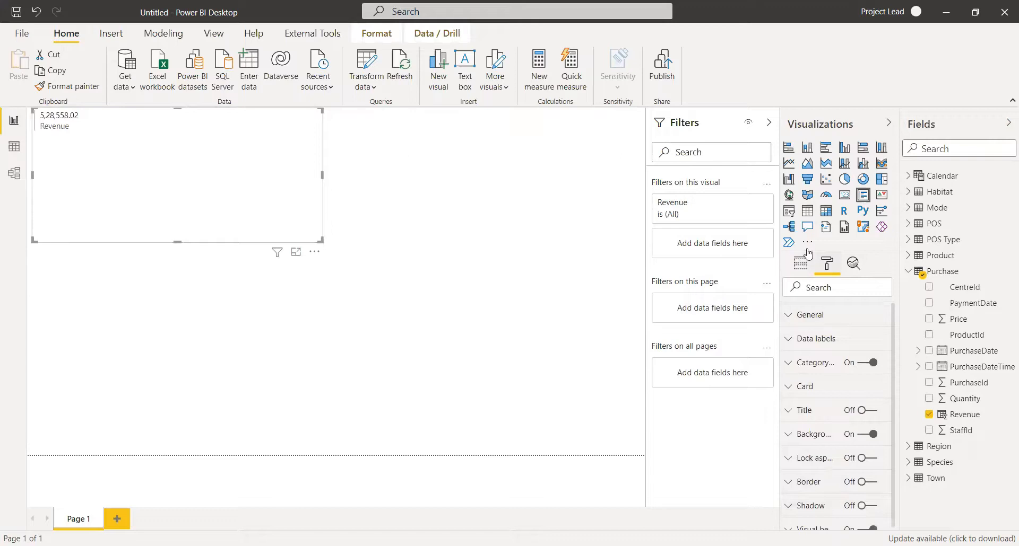
click(800, 263)
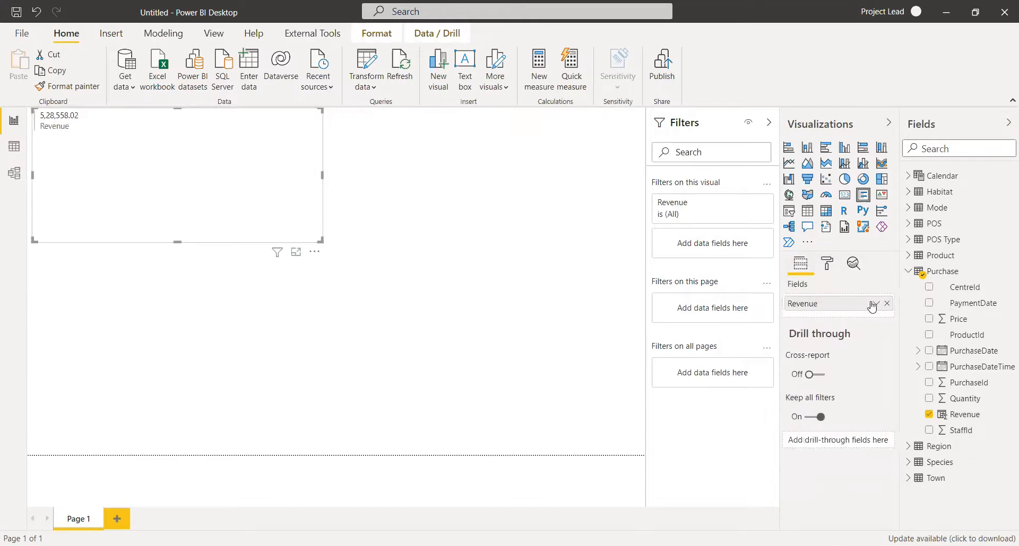
click(875, 304)
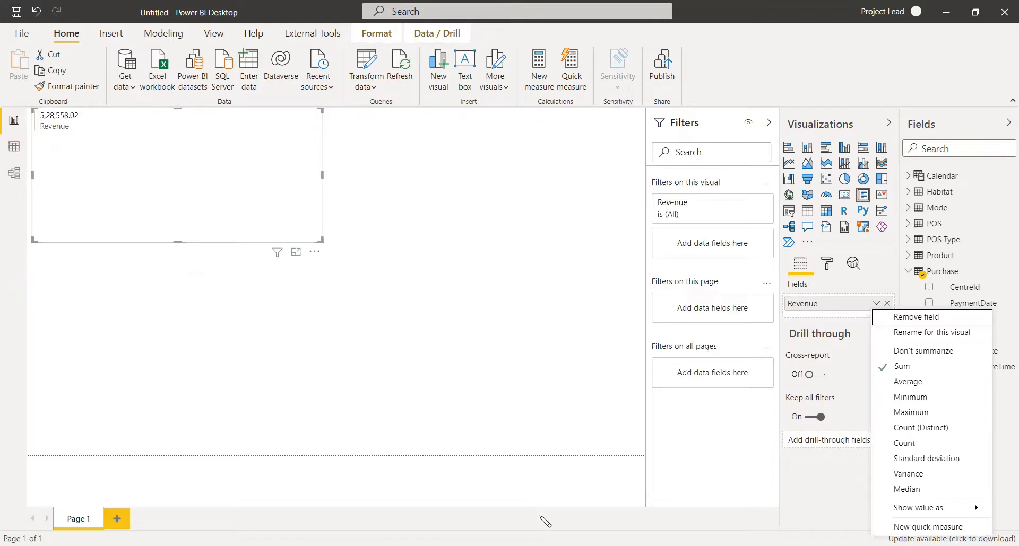
key(Escape)
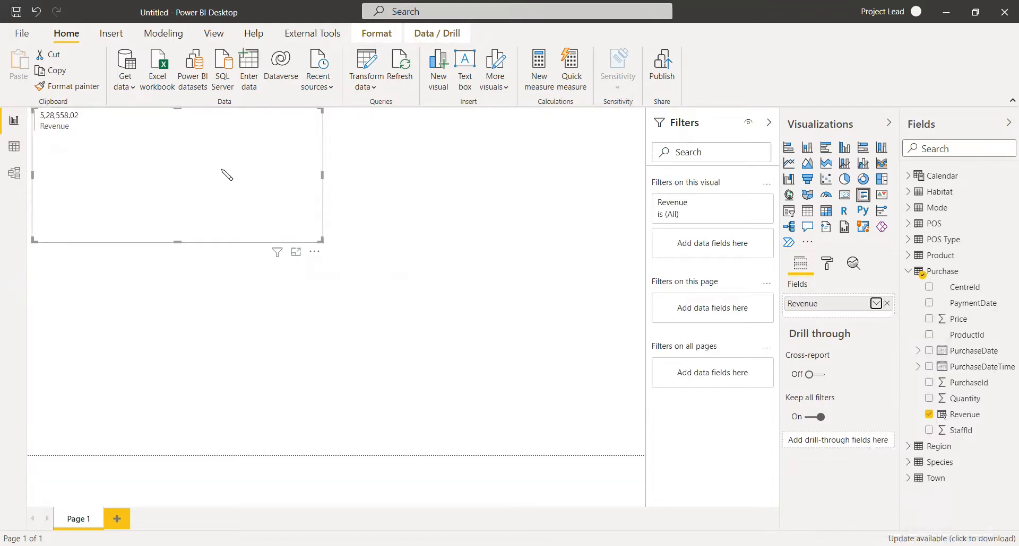
Create a measure in the Purchase table with the formula Total Revenue = SUM(Purchase[Revenue]).
click(10, 147)
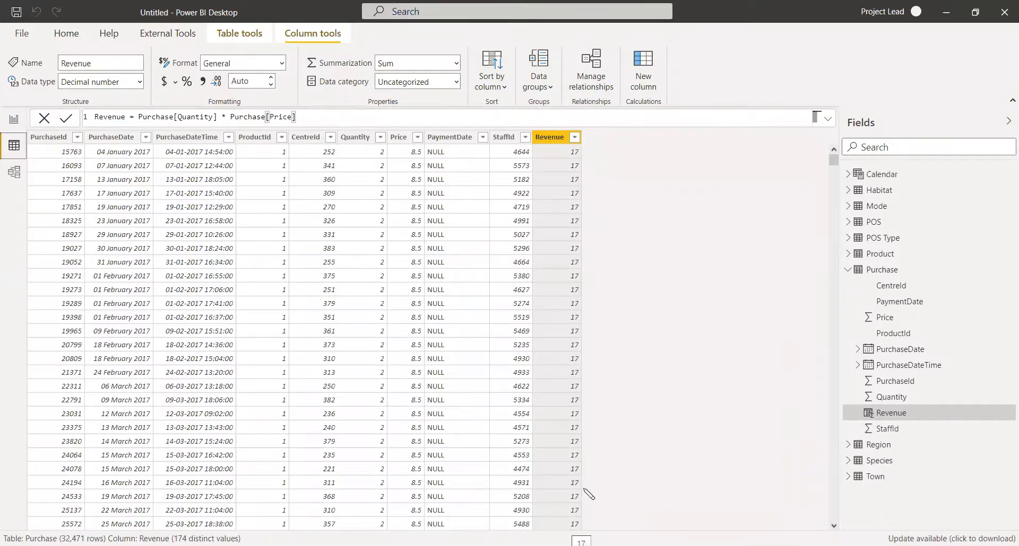
right_click(888, 276)
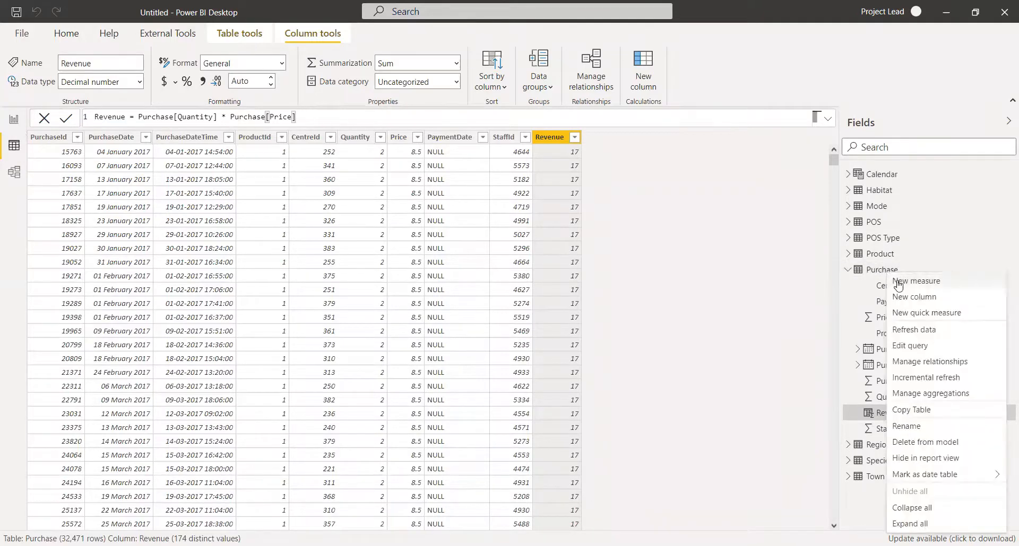
click(732, 295)
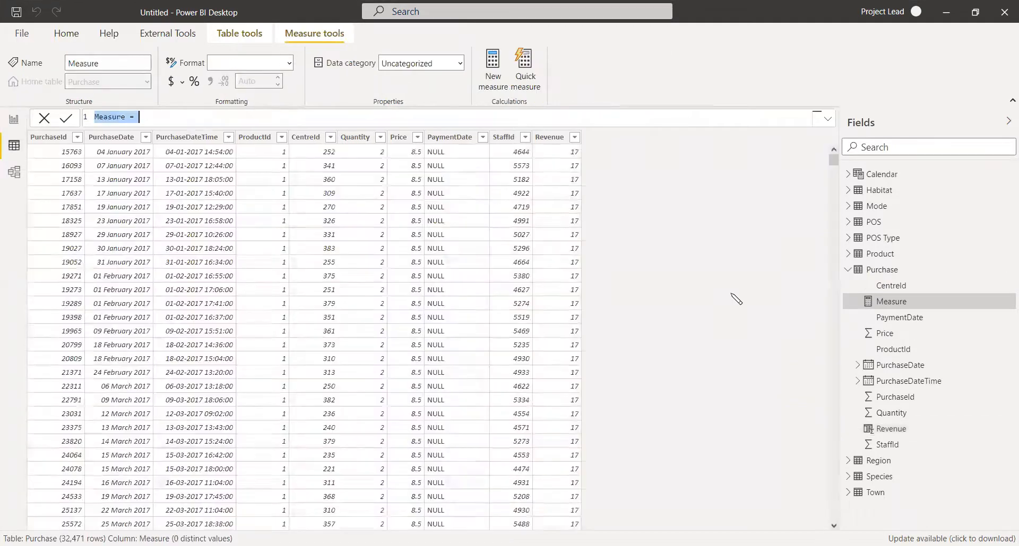
text(Tot)
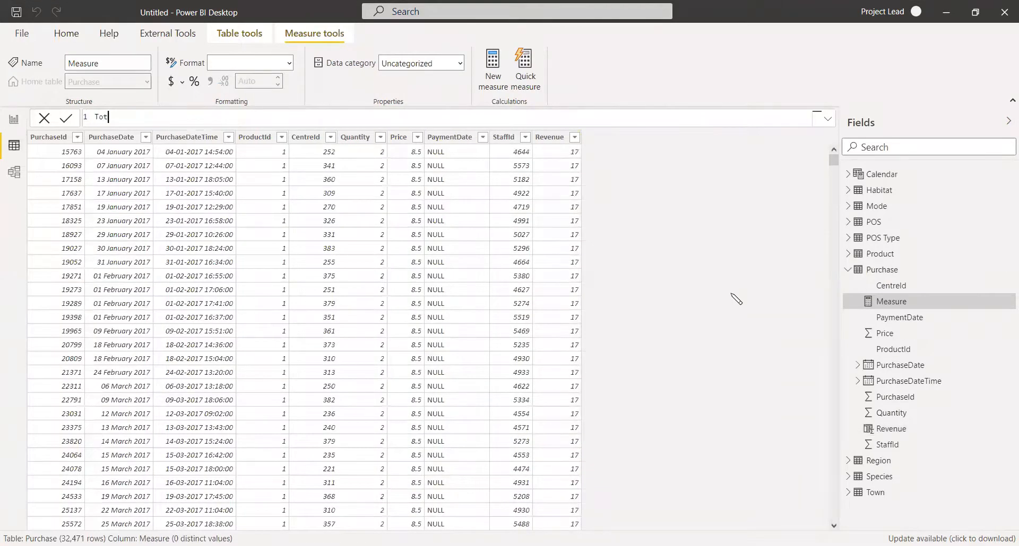
text(al Revenue = SUM()
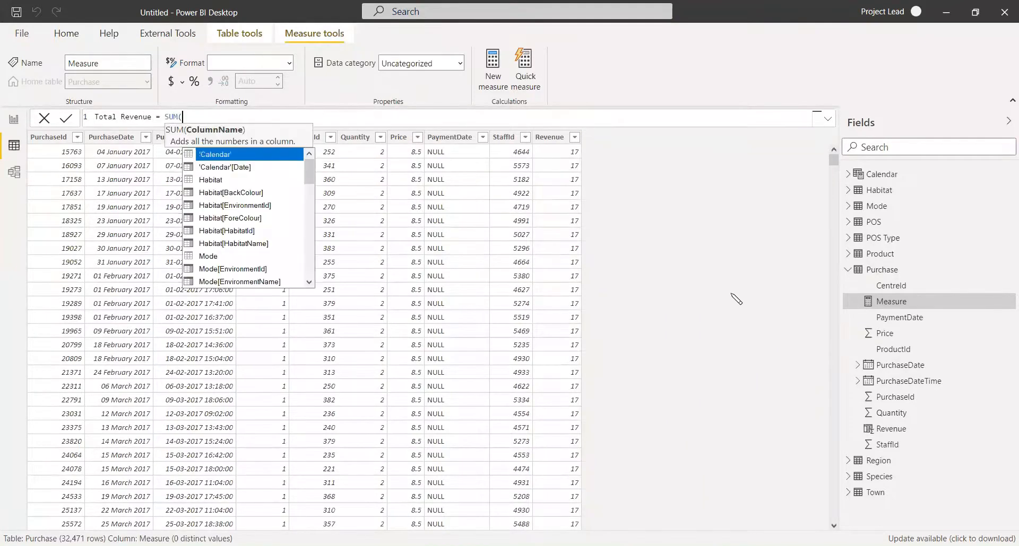
text(rev)
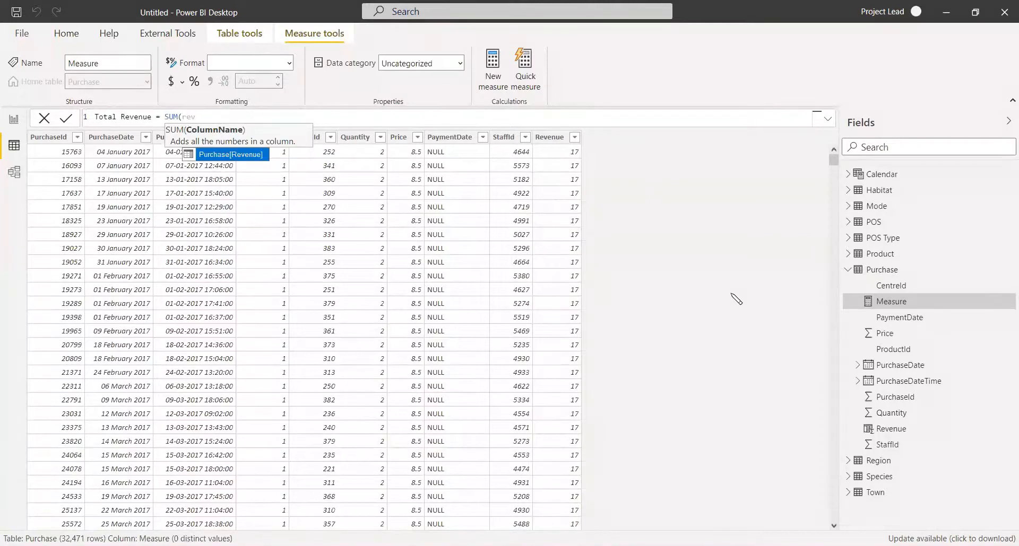
key(Tab)
text())
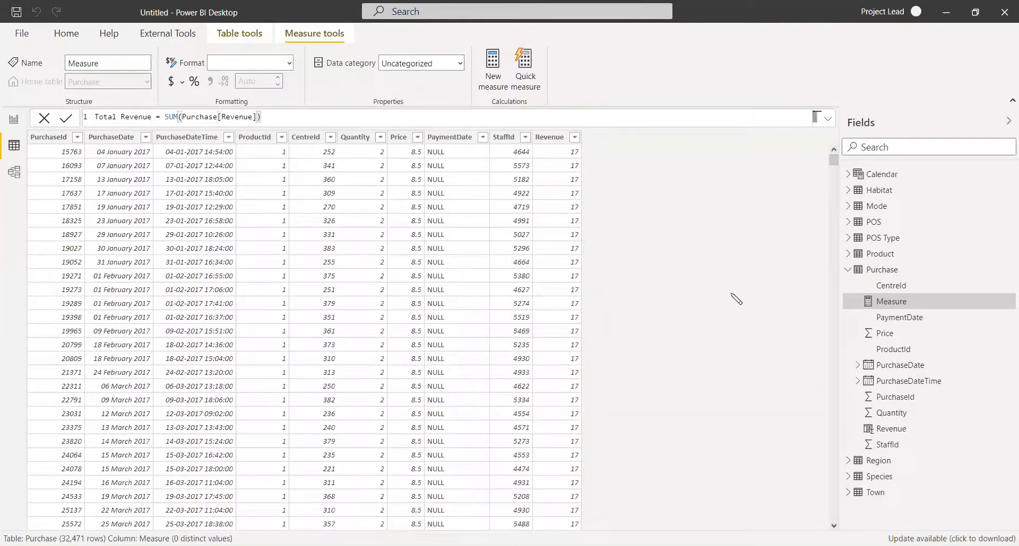
key(Return)
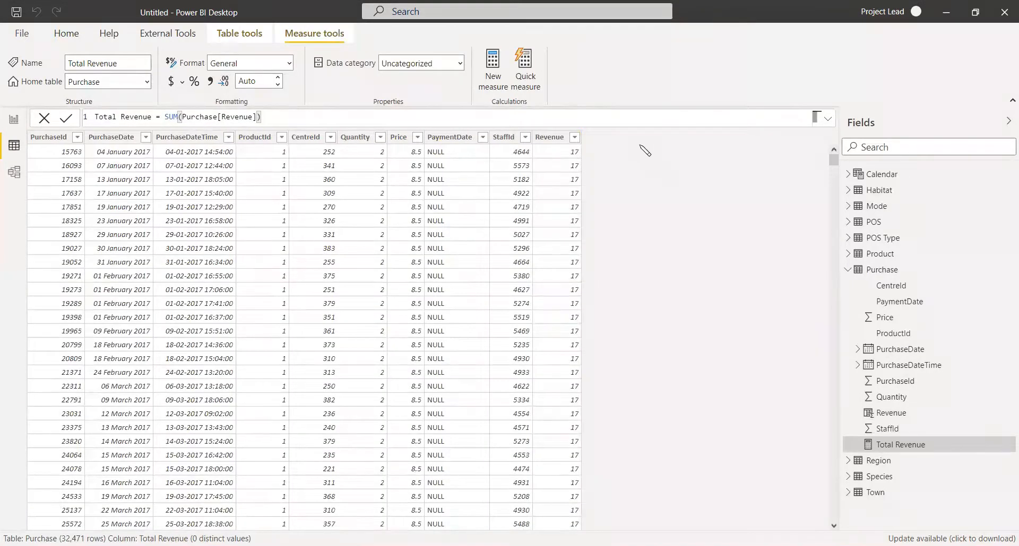
Add the Total Revenue measure to the multi-row card on the report page.
click(14, 122)
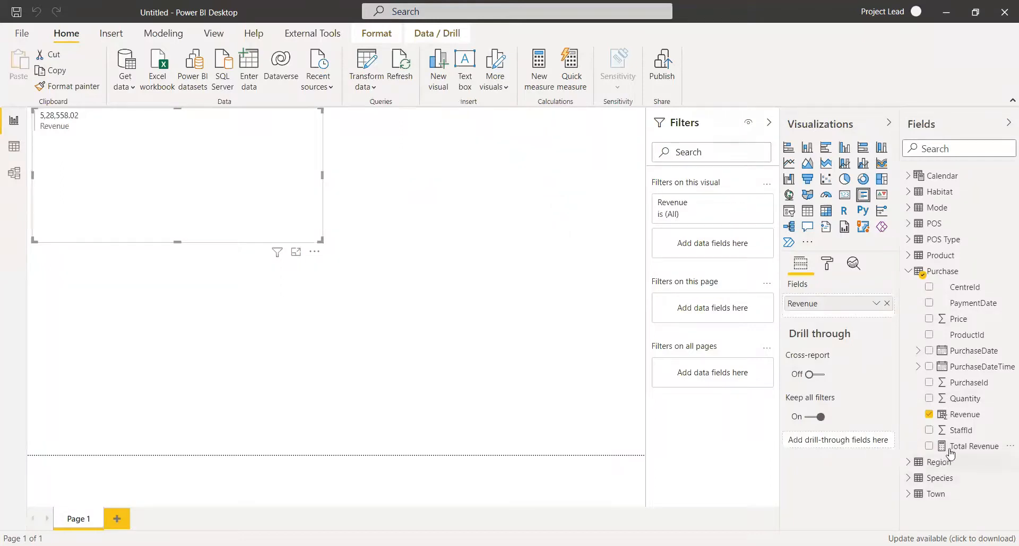
click(928, 446)
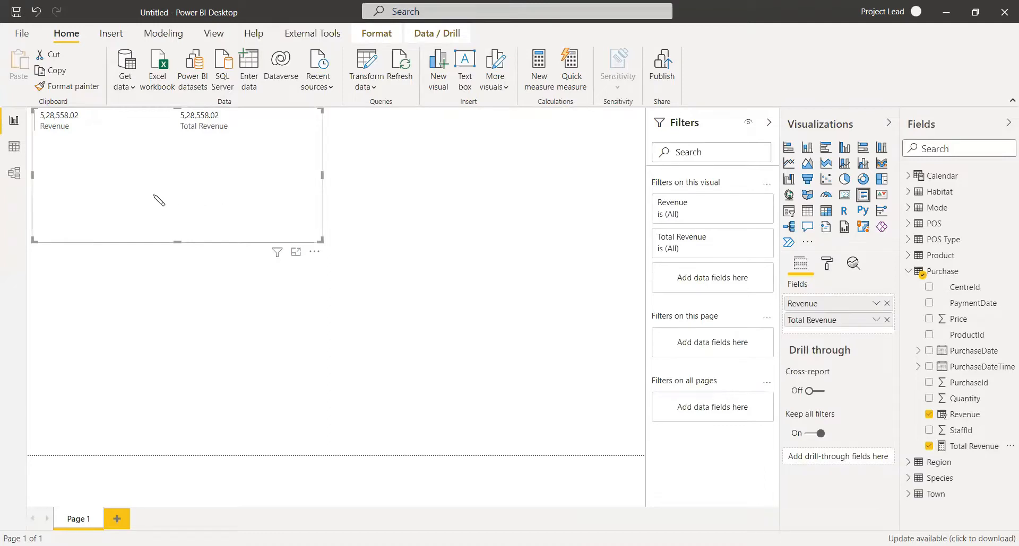
Start a new measure in the Purchase table with the formula Total Revnue1 = SUM(Purchase[Quantity]).
click(15, 147)
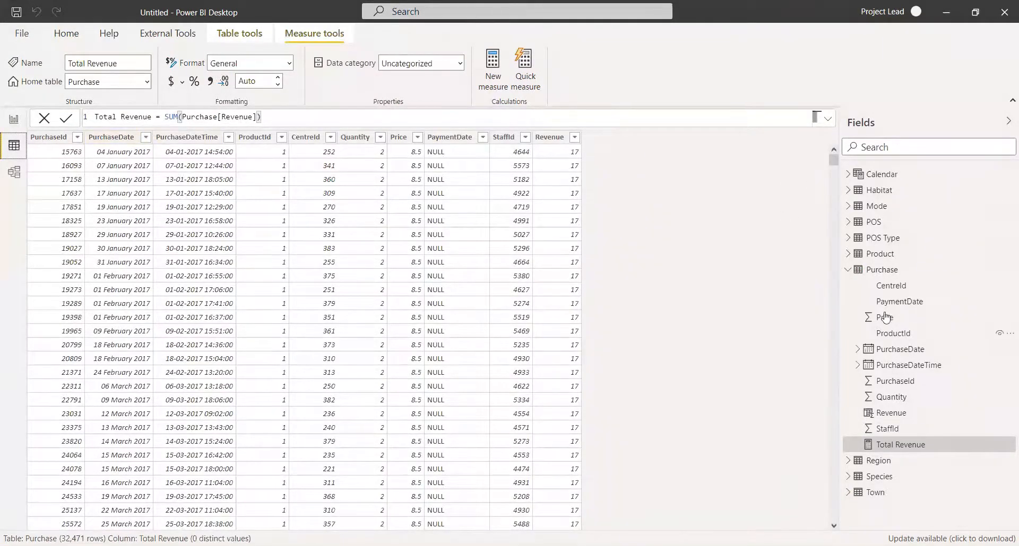
right_click(881, 272)
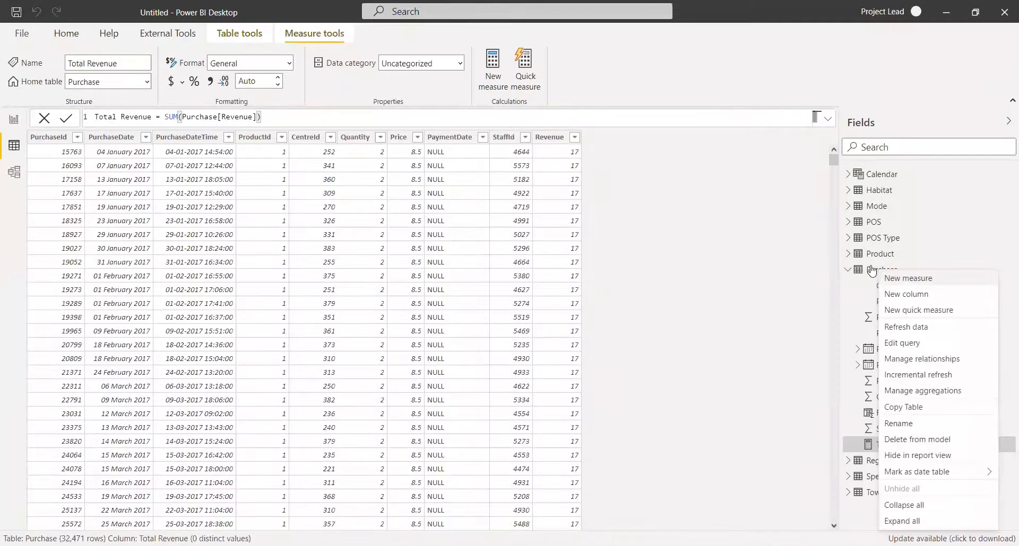
click(902, 278)
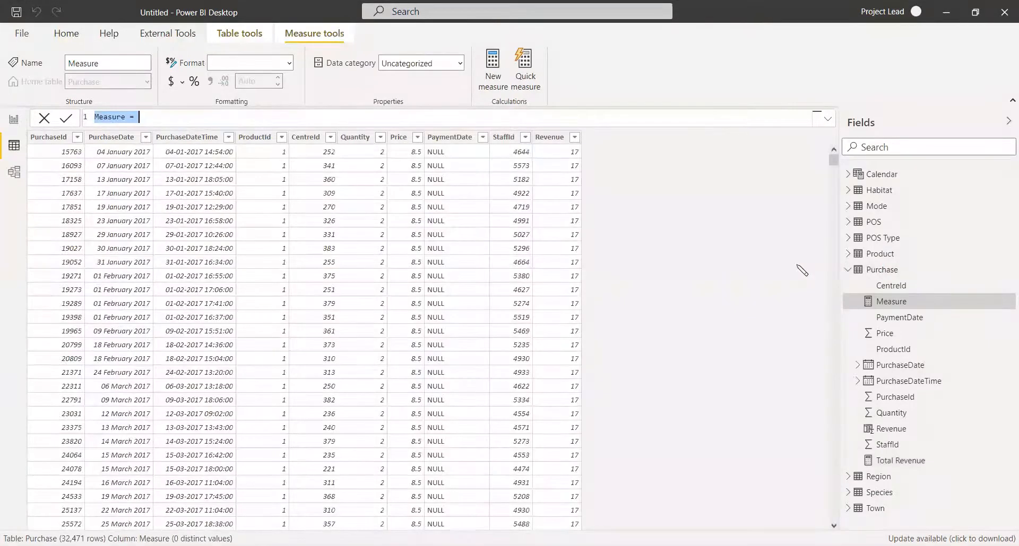
text(Total Rev)
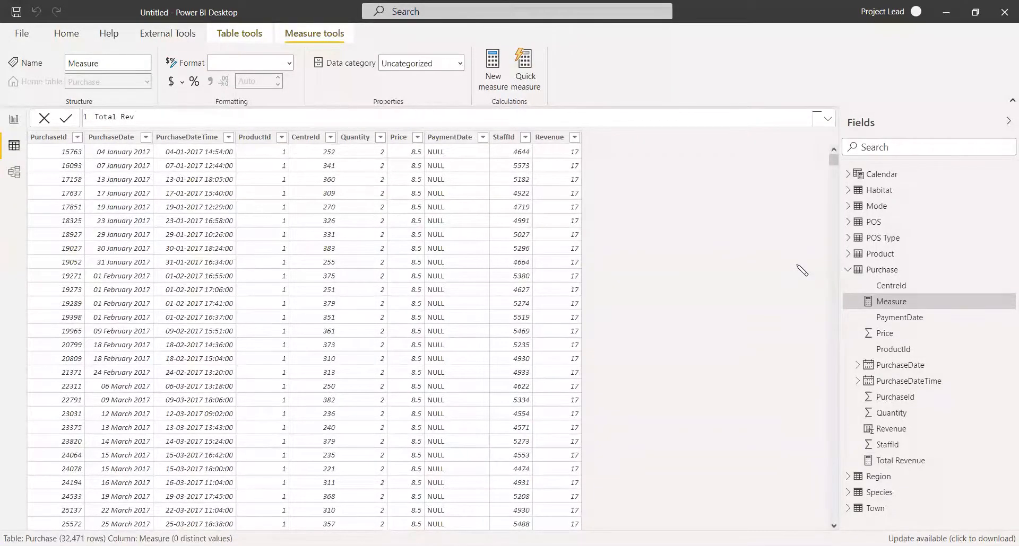
text(nue1 = su)
key(Tab)
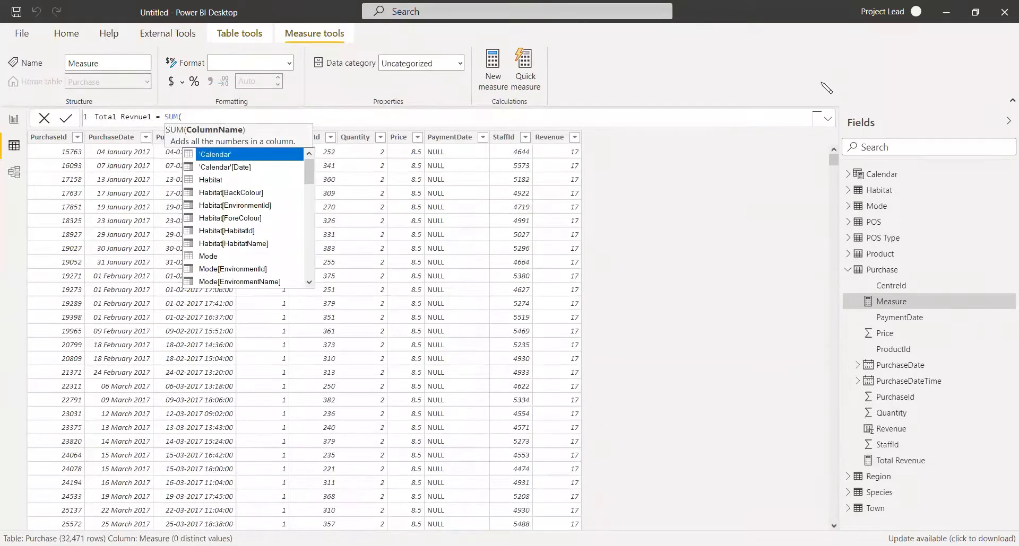
text(quaa)
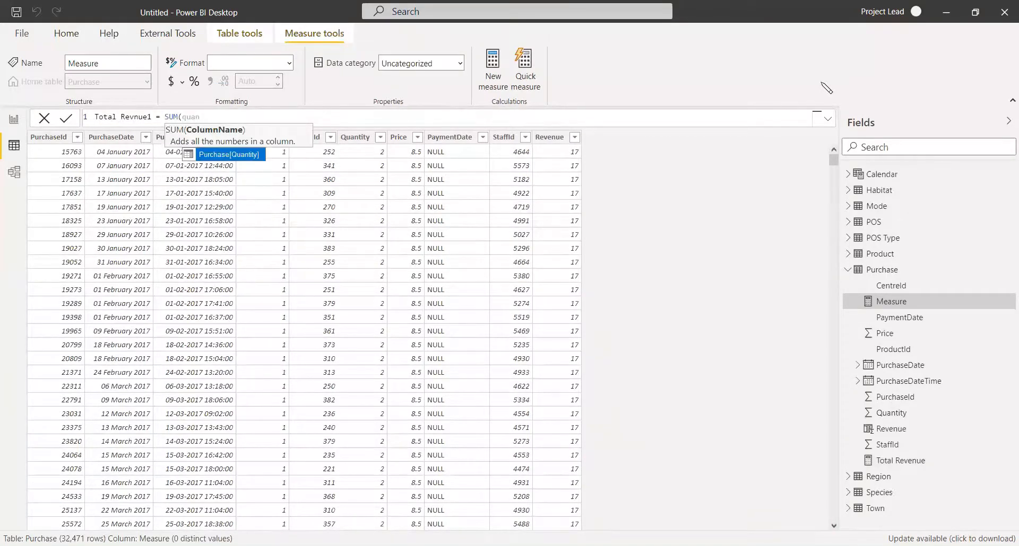
key(Tab)
text())
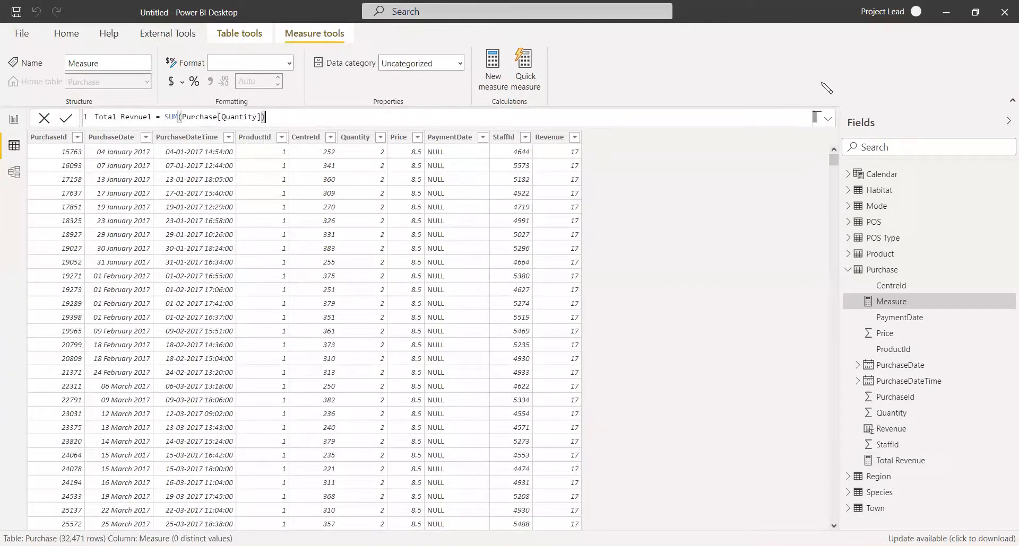
Extend the Total Revnue1 formula by multiplying it with SUM(Purchase[Price]) and commit the measure.
text( *sum)
key(Tab)
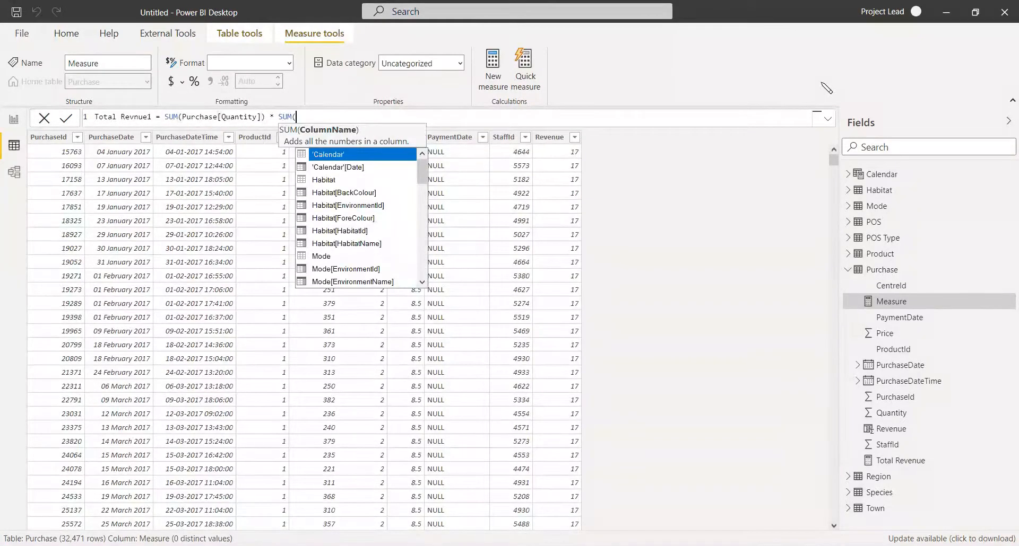
text(proc)
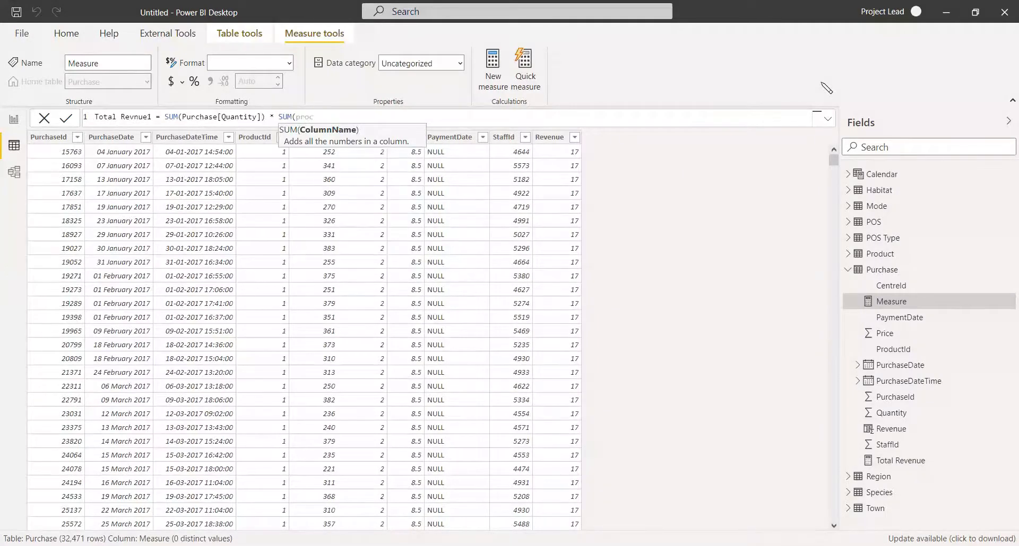
key(BackSpace)
key(BackSpace)
text(i)
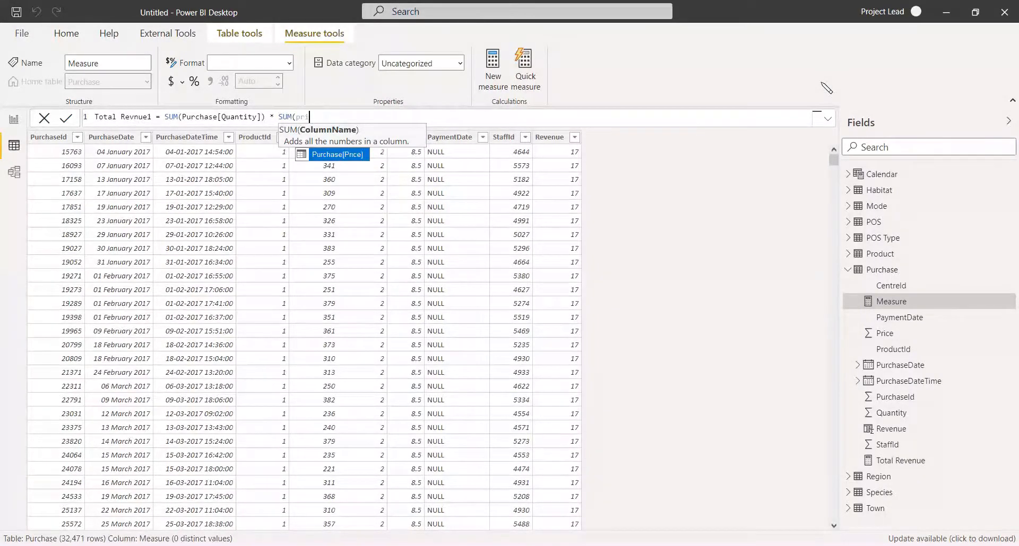
key(Tab)
text())
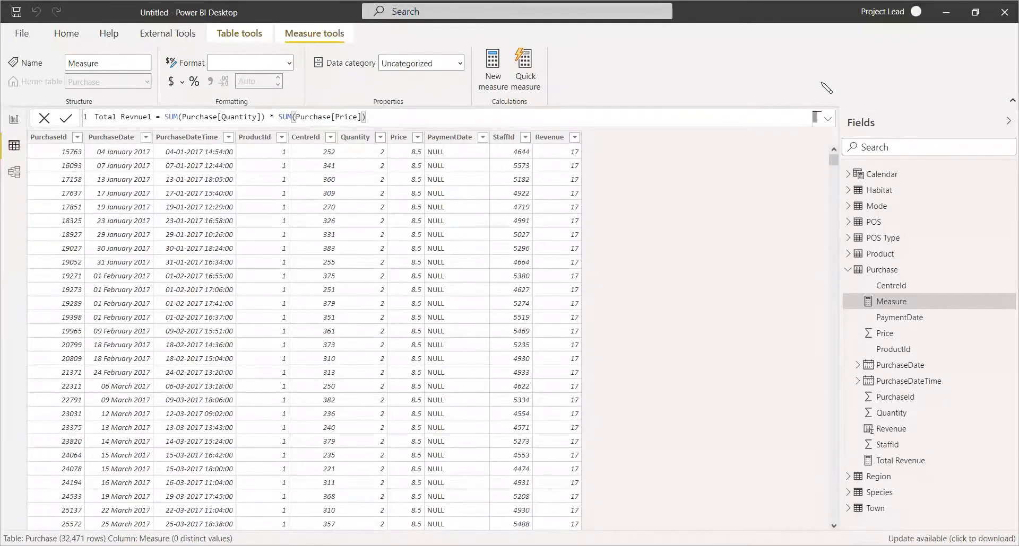
key(Return)
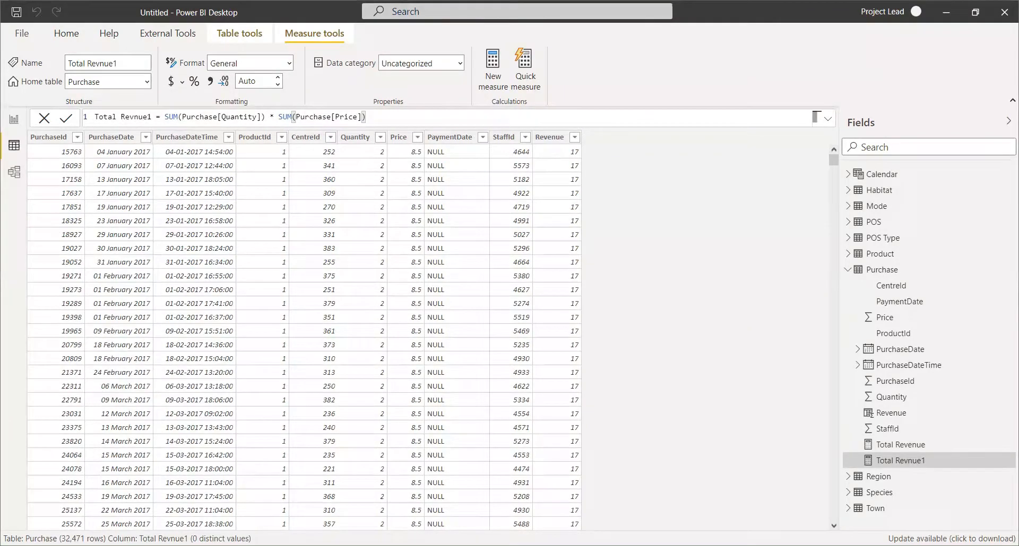
Add the Total Revnue1 measure to the multi-row card on the report page and review its formula alongside the Purchase table data.
click(14, 119)
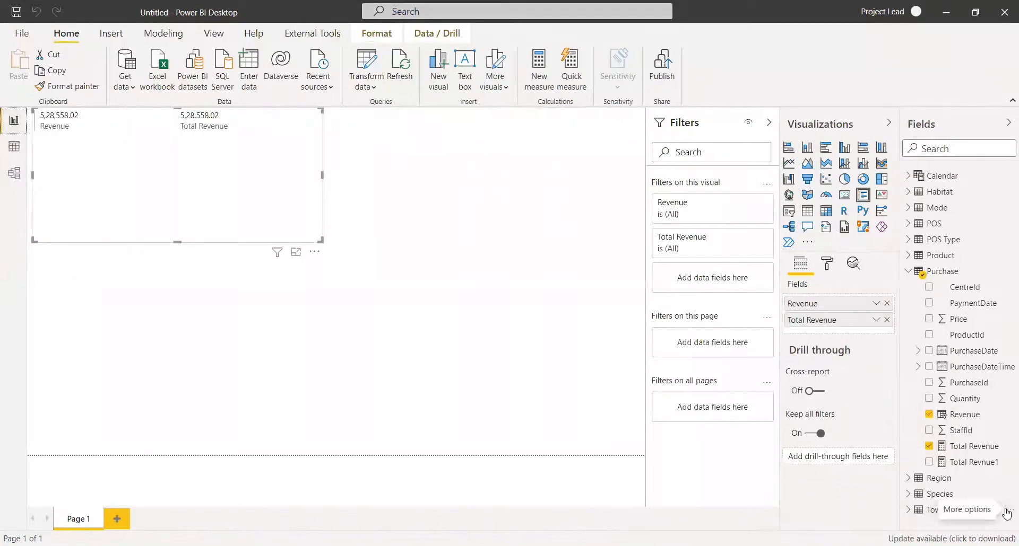
drag(952, 464, 62, 212)
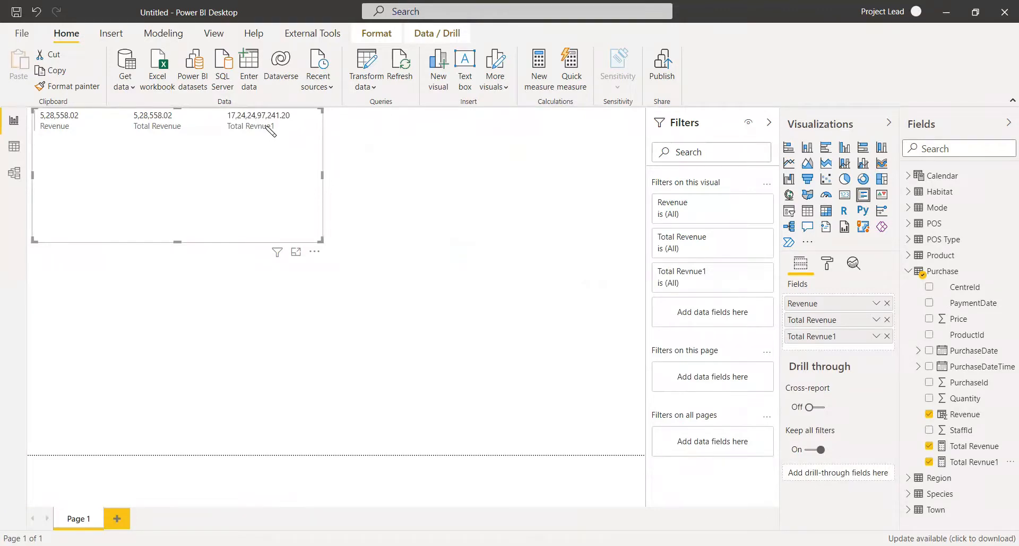
click(14, 146)
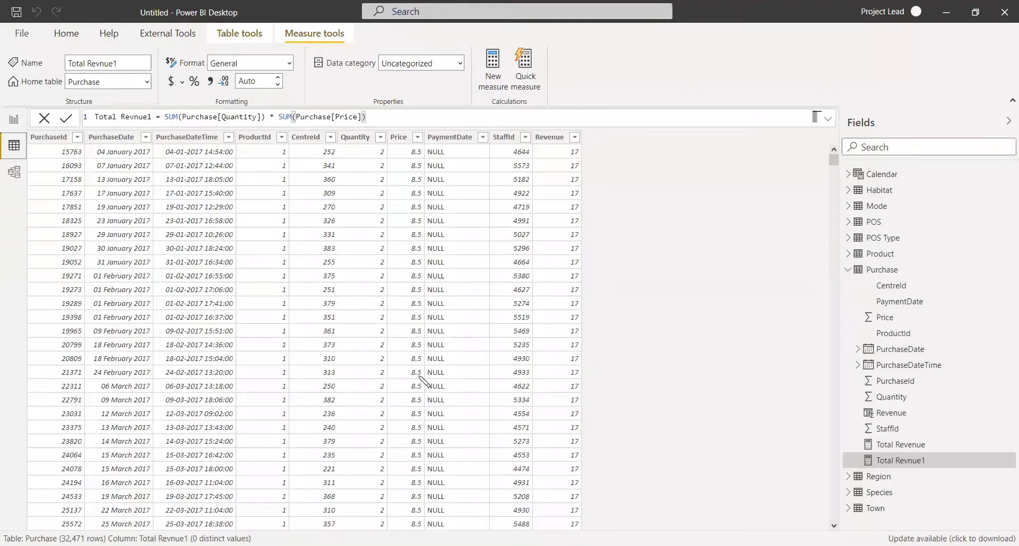
click(14, 120)
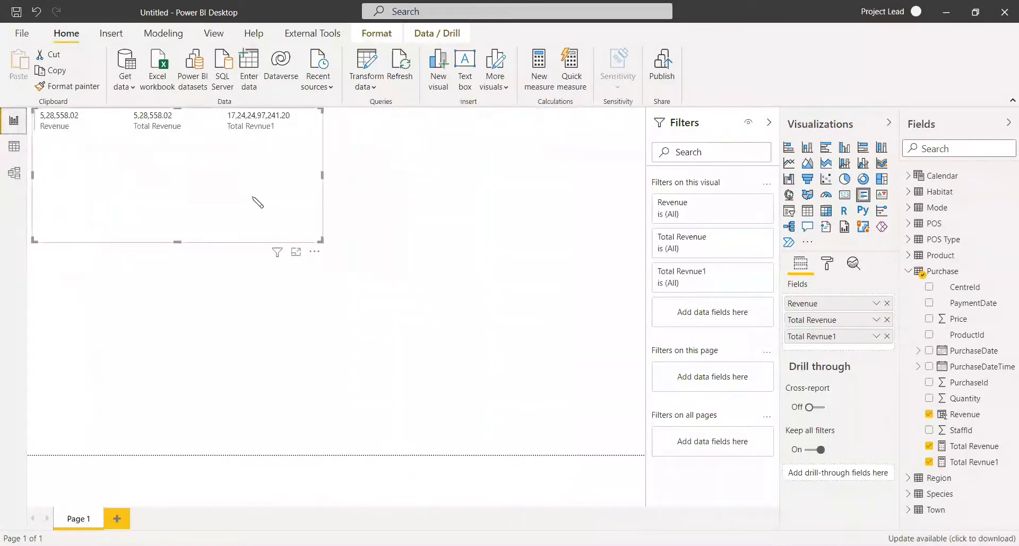